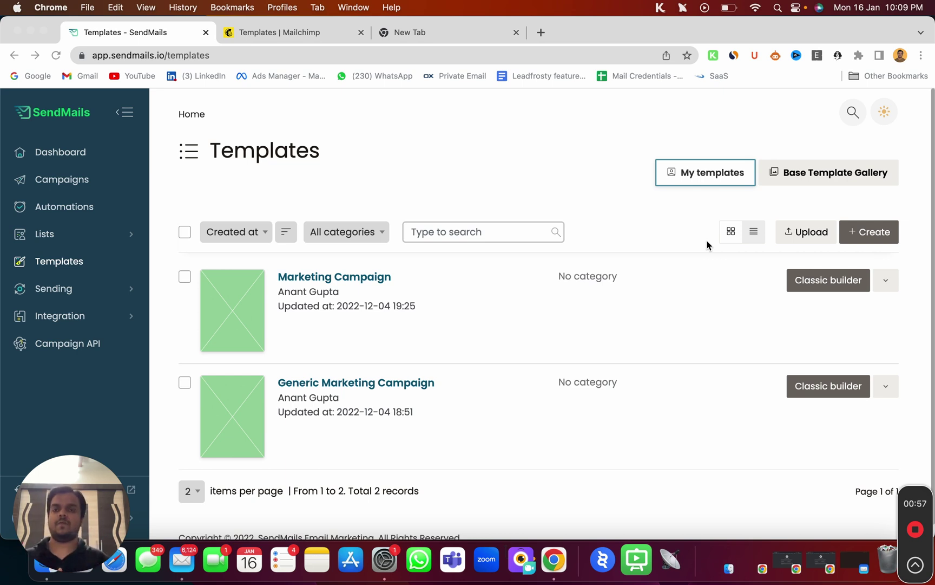
- Open the Test template in Mailchimp's editor, scroll through its WORN spring-collection content, and open Preview and Test
left_click(304, 38)
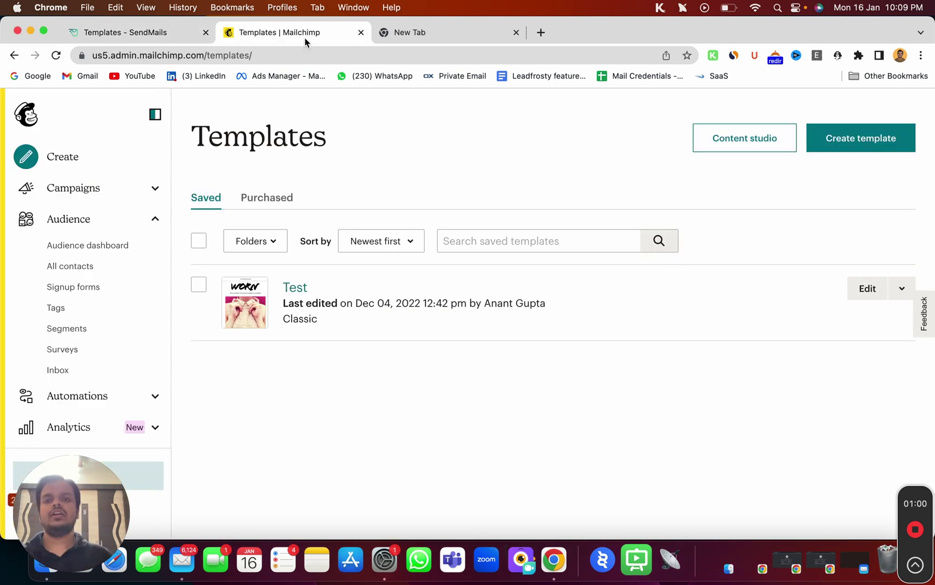
left_click(297, 292)
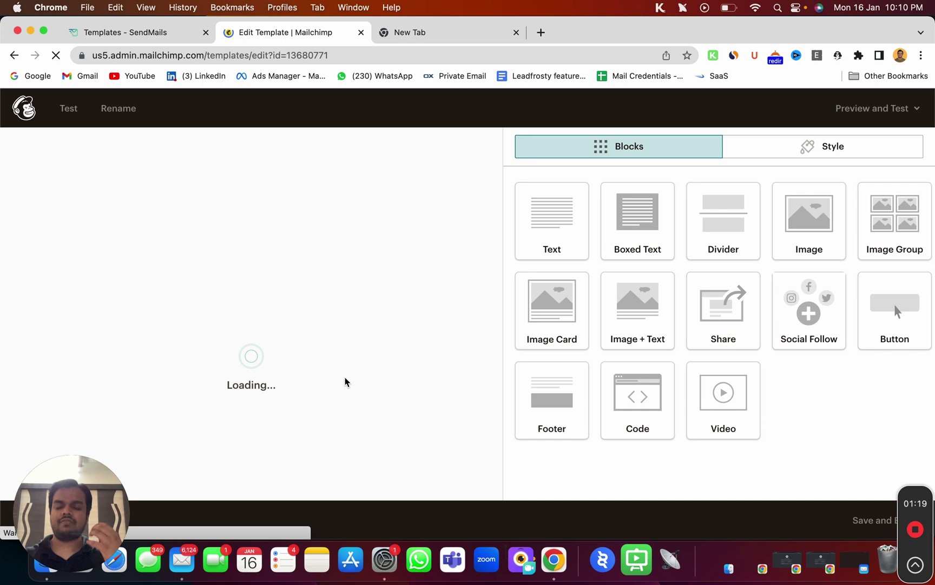
scroll(344, 381, "down", 5)
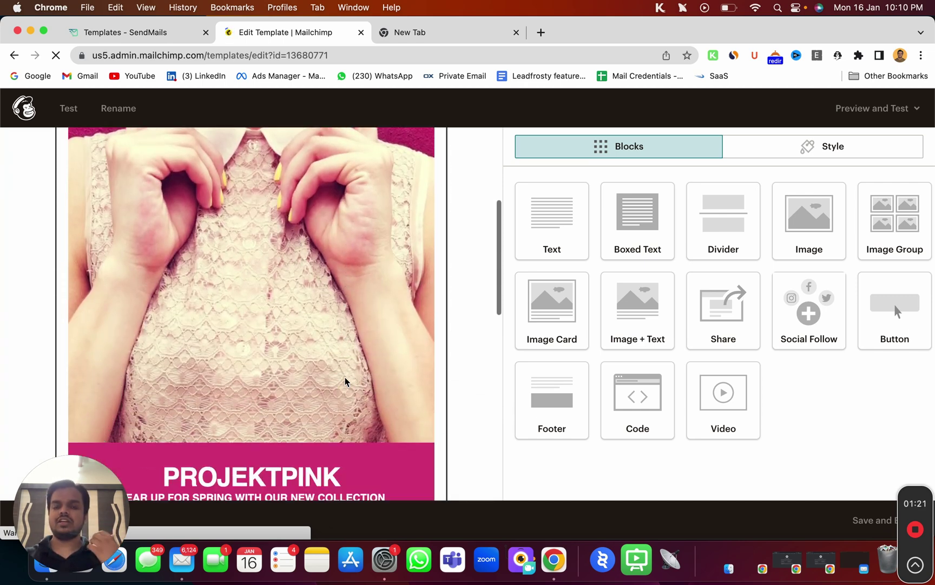
scroll(345, 382, "down", 3)
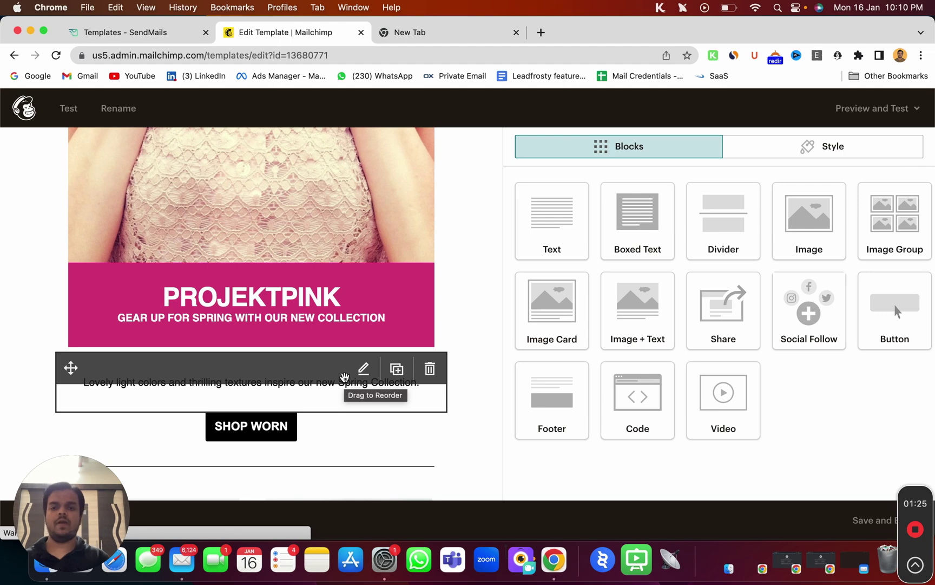
scroll(306, 311, "down", 8)
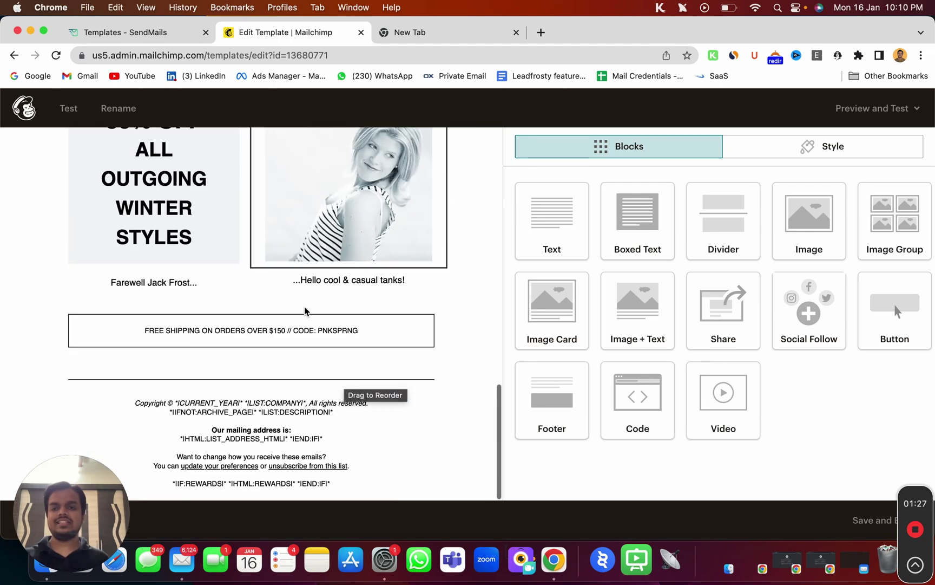
scroll(306, 311, "up", 10)
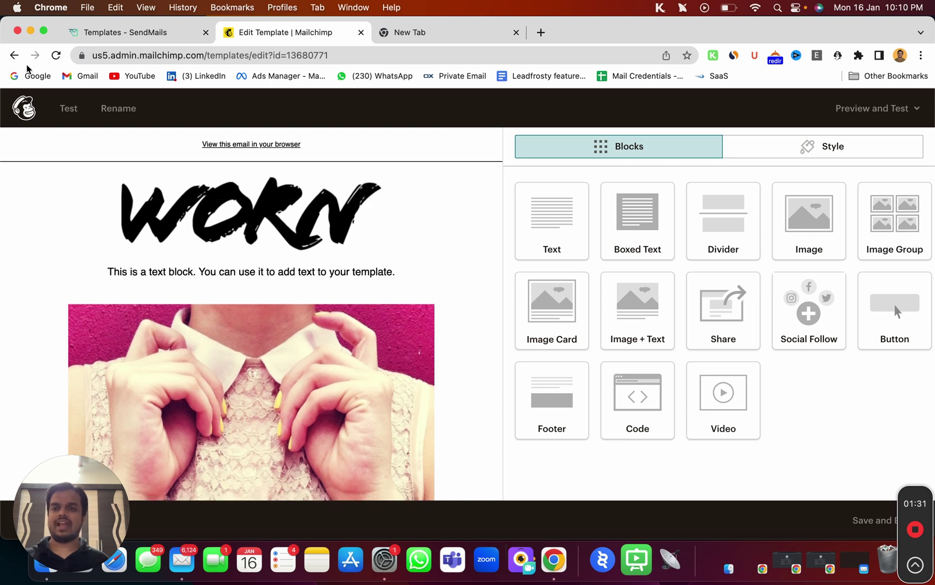
left_click(883, 106)
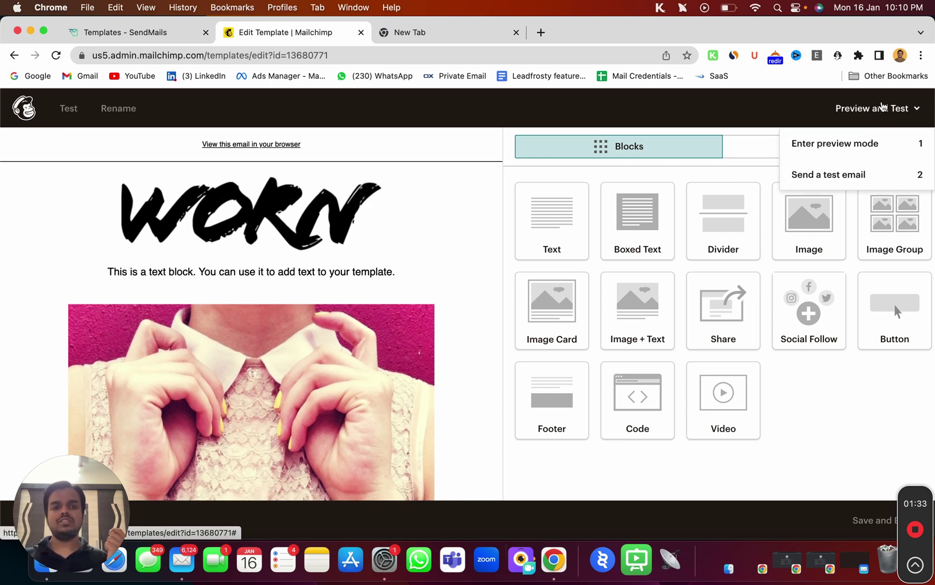
- From the Templates list, export the Test template via Export as HTML, saving Test (2).html to Downloads
left_click(14, 55)
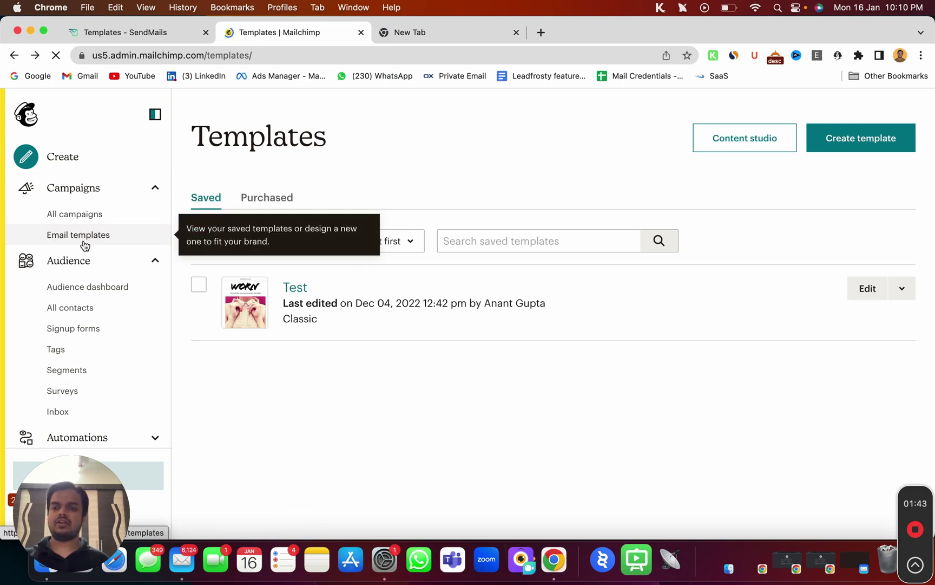
left_click(900, 290)
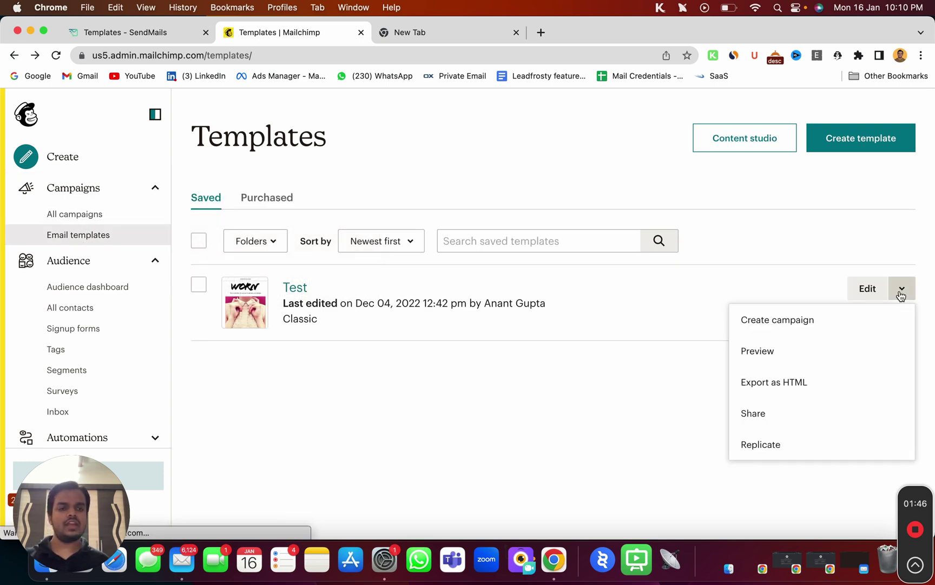
left_click(794, 381)
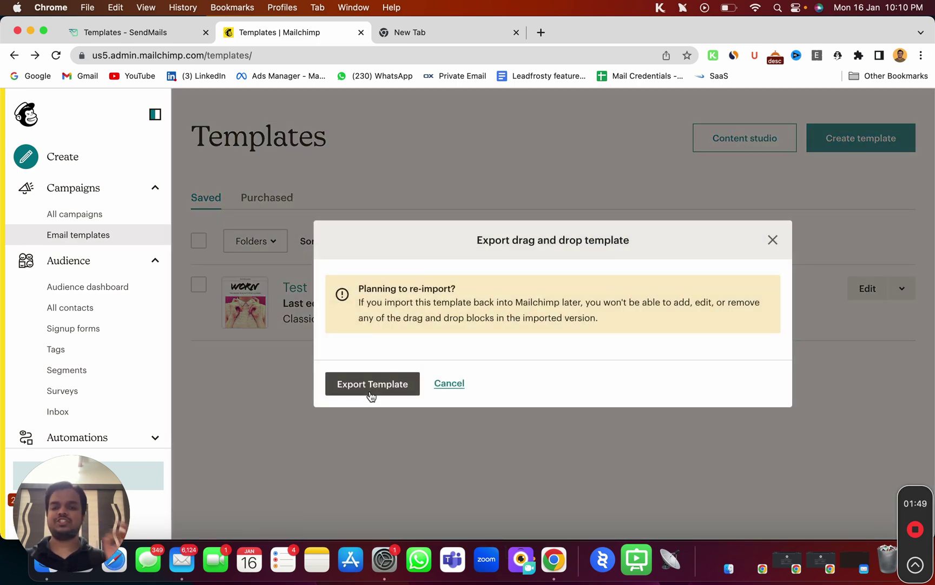
left_click(371, 393)
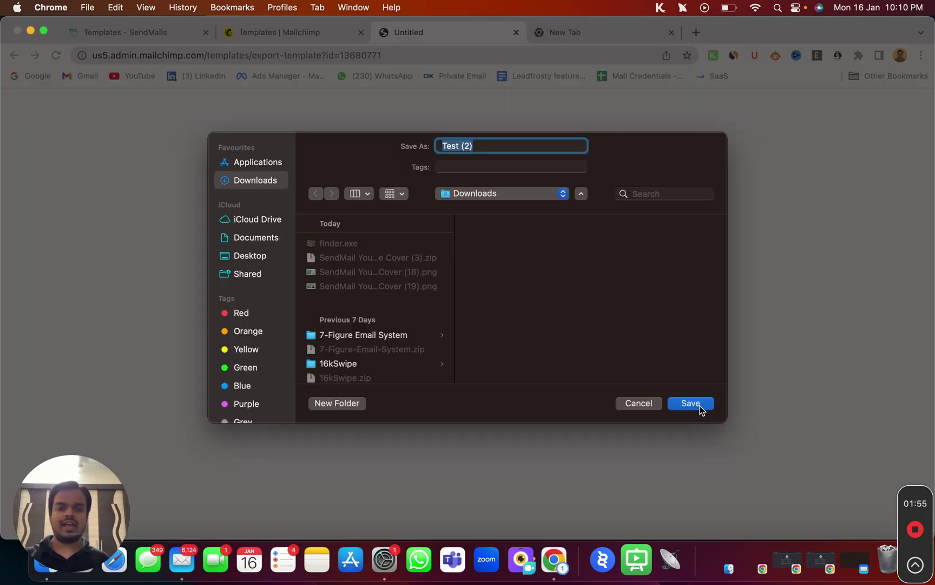
left_click(700, 406)
left_click_drag(78, 524, 374, 504)
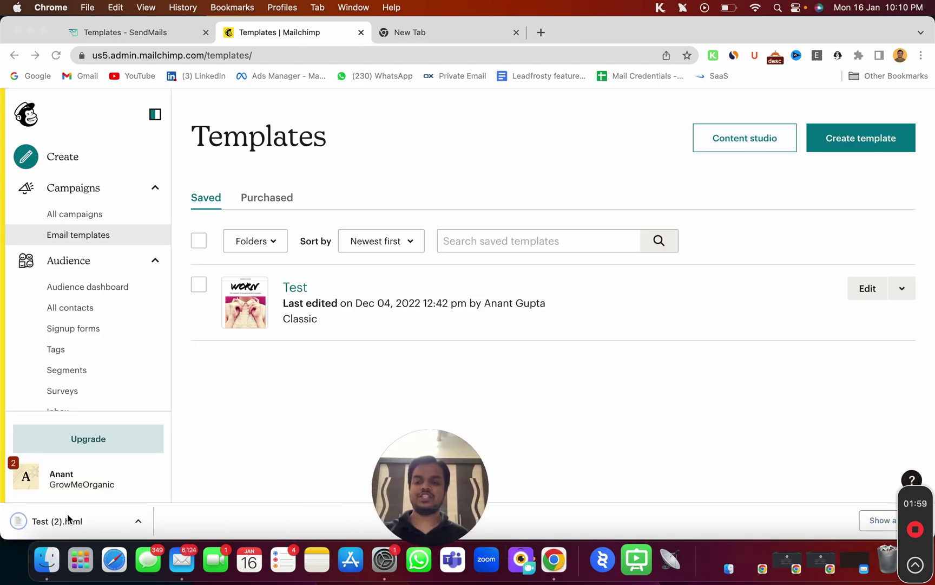
- Switch to SendMails' Templates page and open the Upload template form
left_click(240, 447)
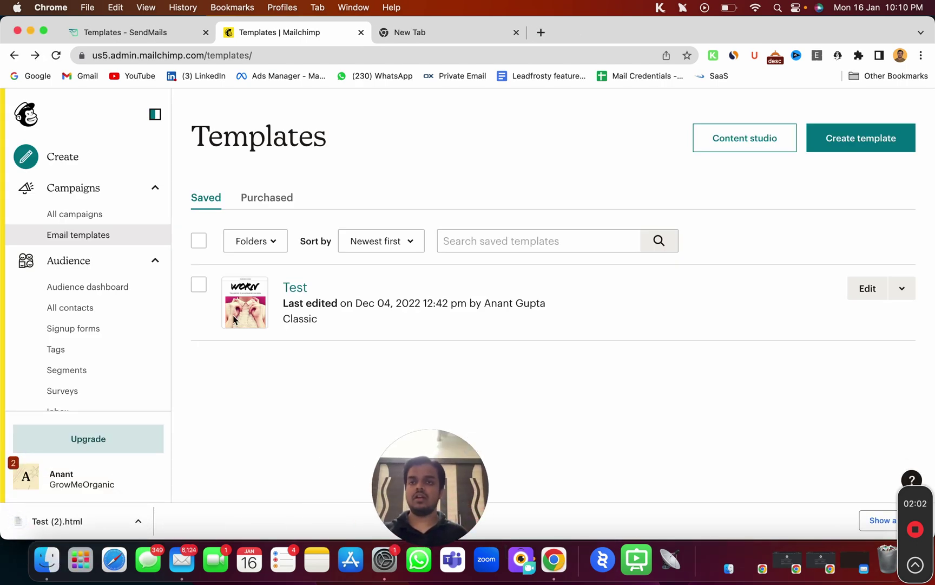
left_click(135, 35)
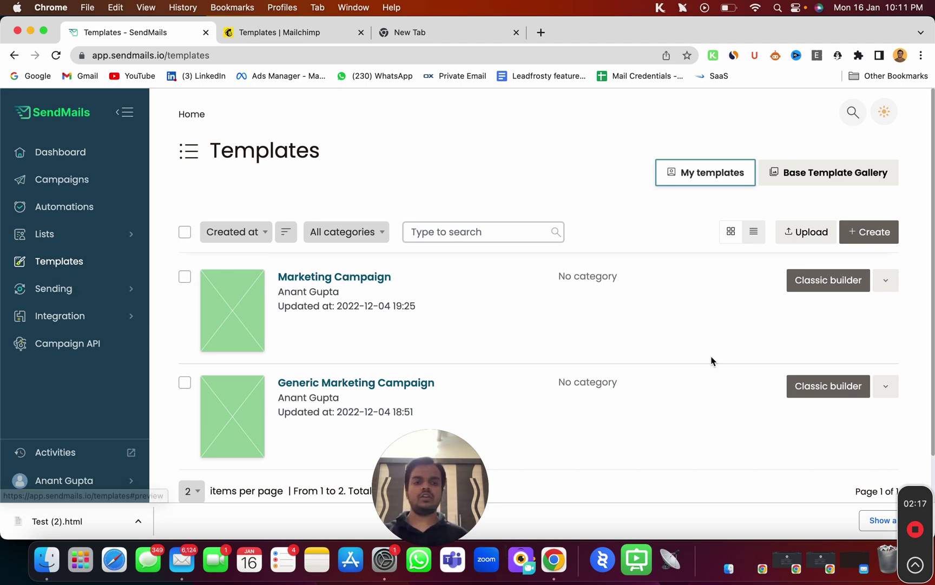
left_click(801, 240)
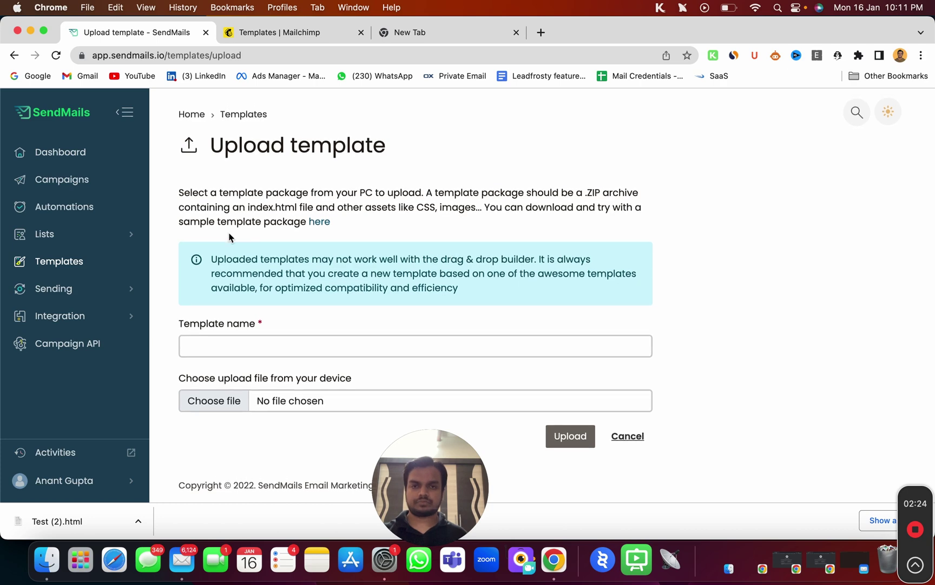
left_click_drag(394, 494, 473, 480)
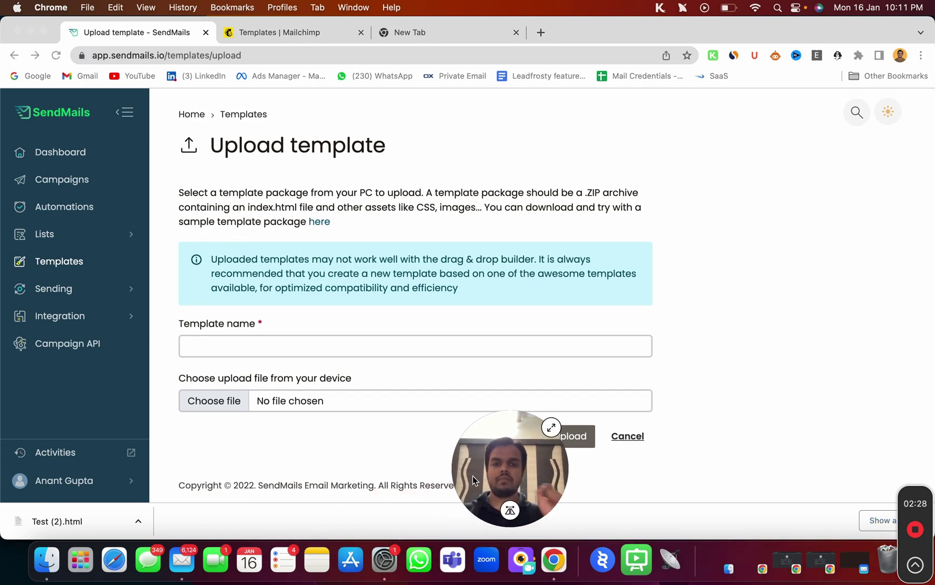
- Reveal the downloaded Test (2).html in the Finder Downloads window
left_click(139, 522)
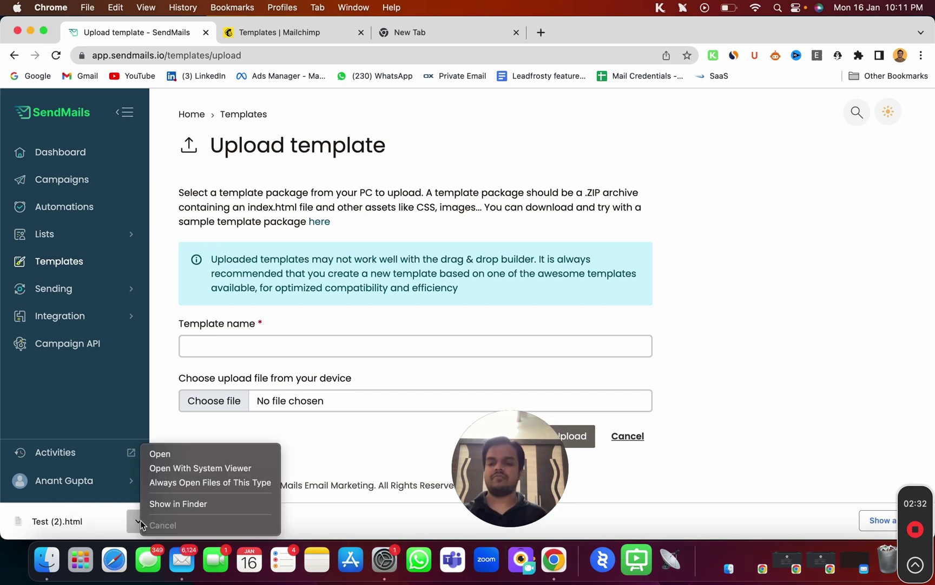
left_click(180, 504)
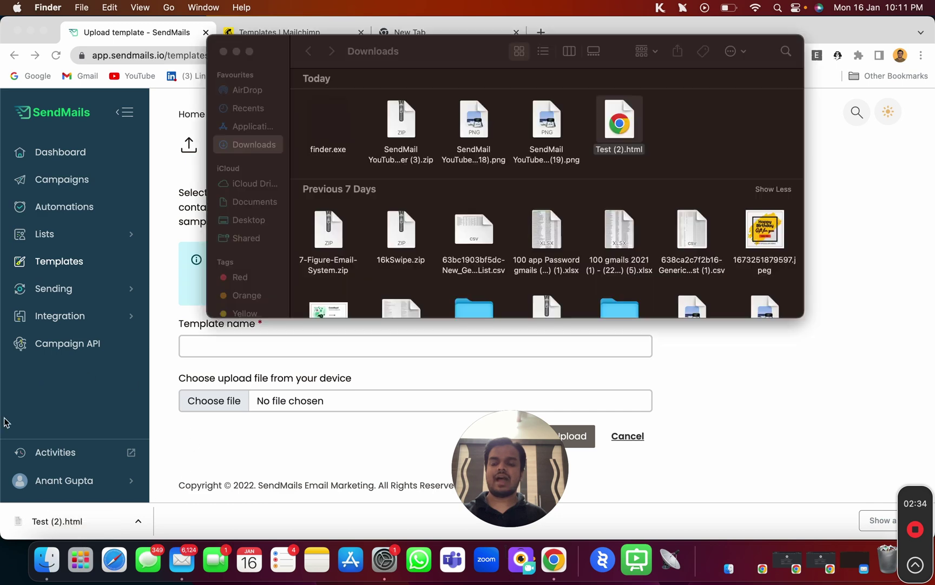
left_click_drag(444, 51, 706, 161)
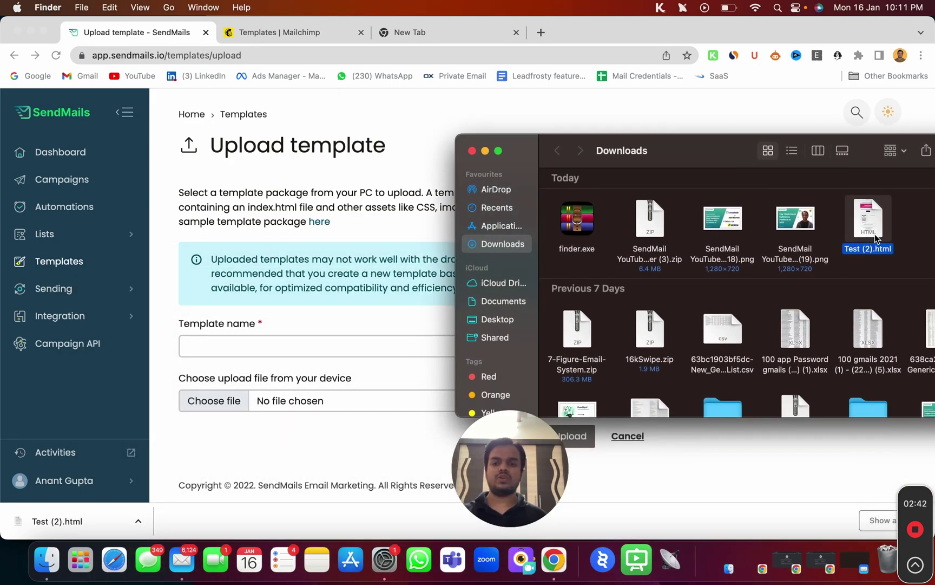
left_click_drag(693, 141, 533, 122)
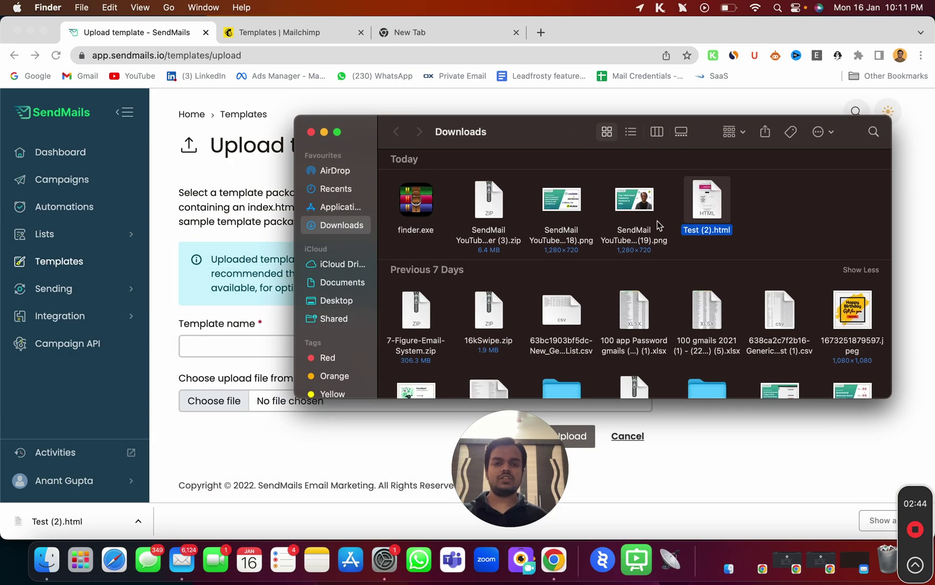
- Compress Test (2).html into Test (2).html.zip and attach the zip to the upload form
right_click(693, 203)
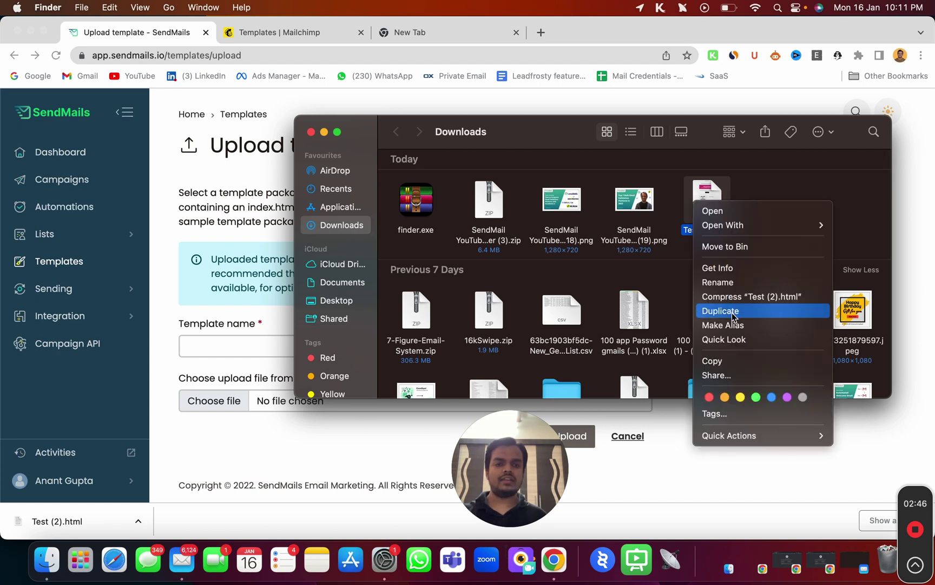
left_click(744, 298)
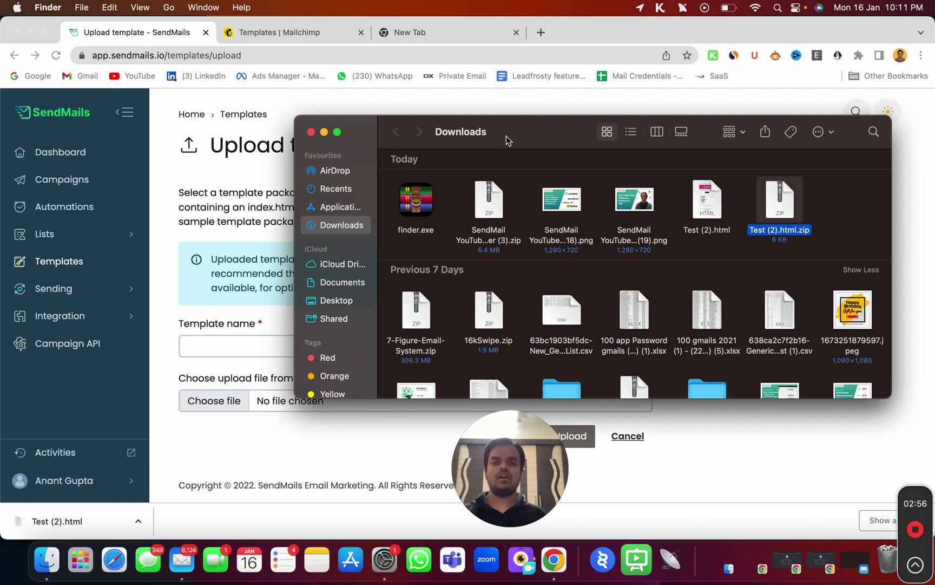
left_click_drag(506, 136, 609, 133)
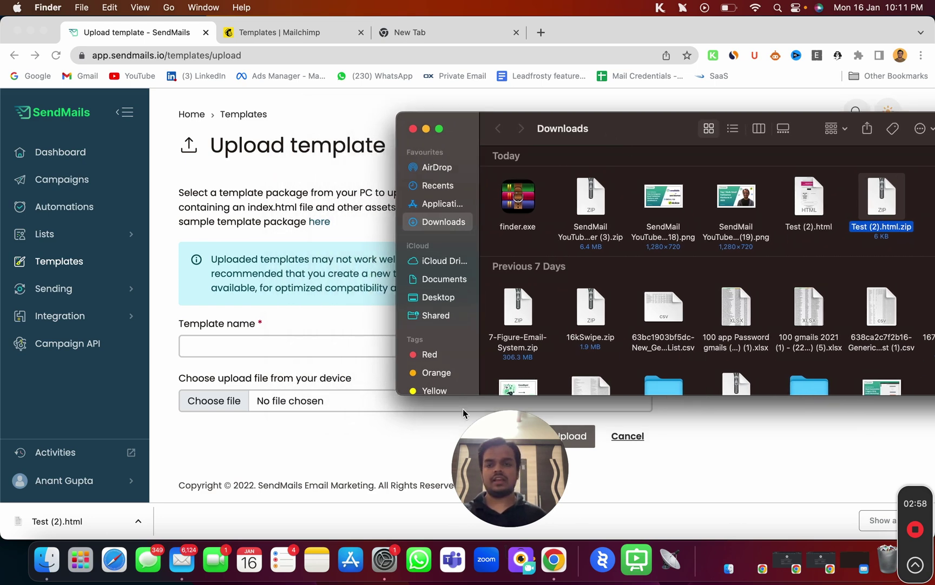
left_click_drag(462, 409, 323, 406)
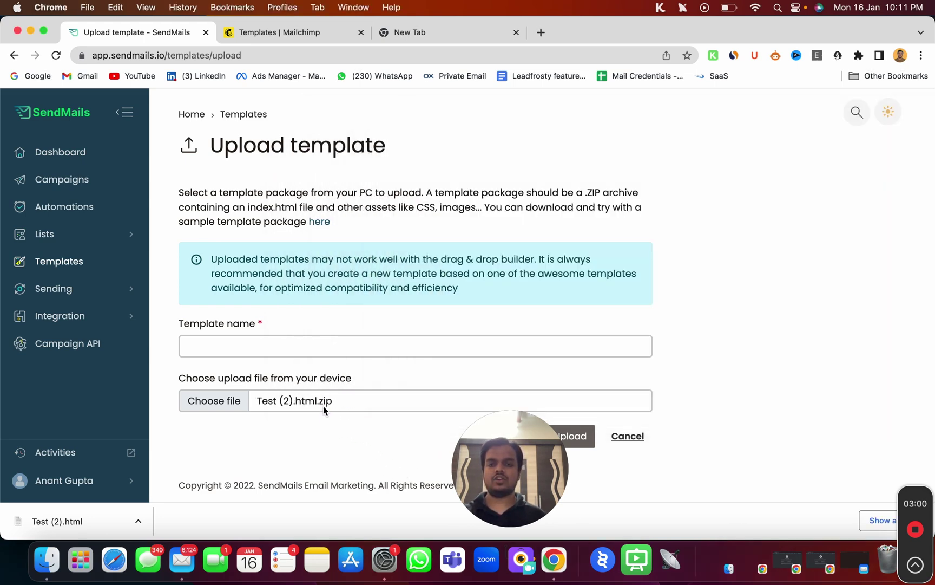
- Enter 'Test Template MailChimp' as the template name and upload the zipped package
left_click(272, 339)
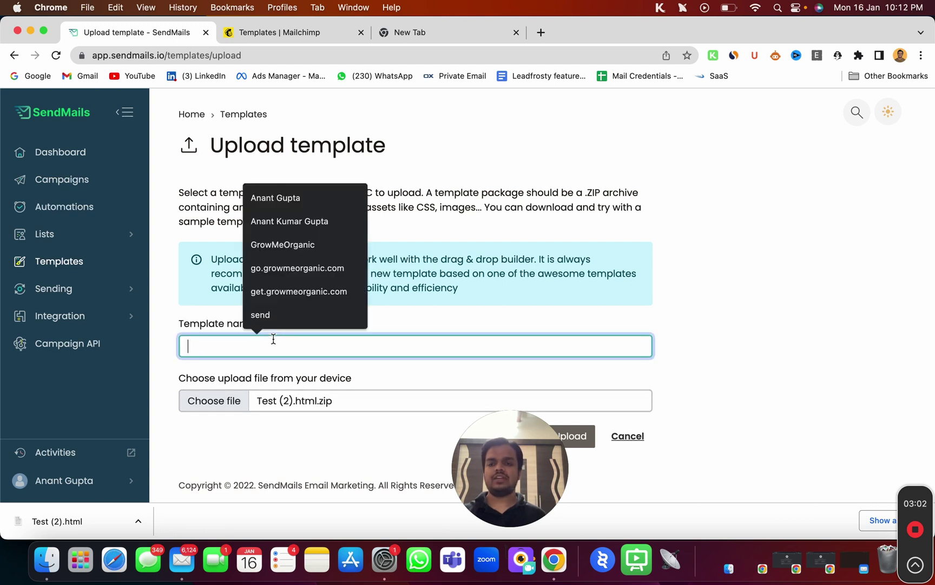
type("Test")
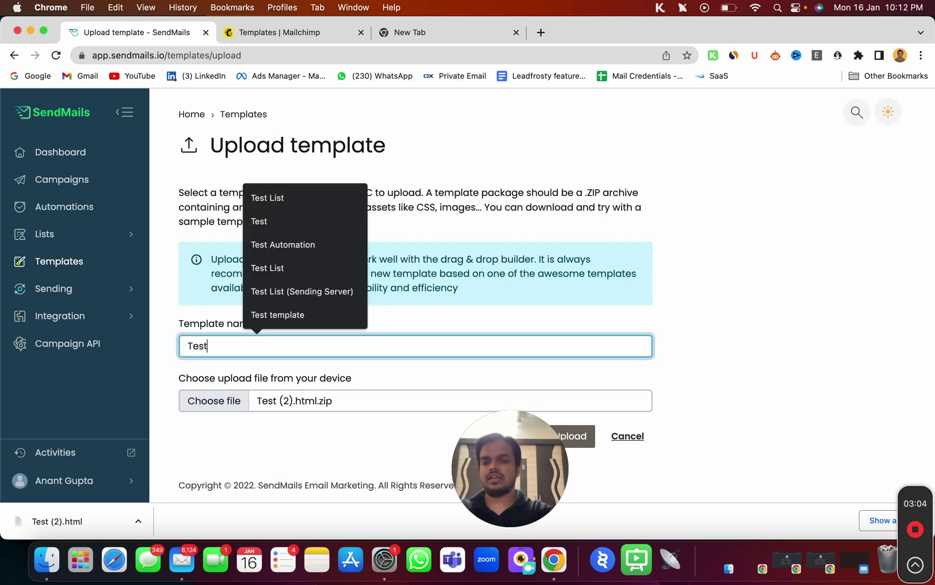
type(" Template")
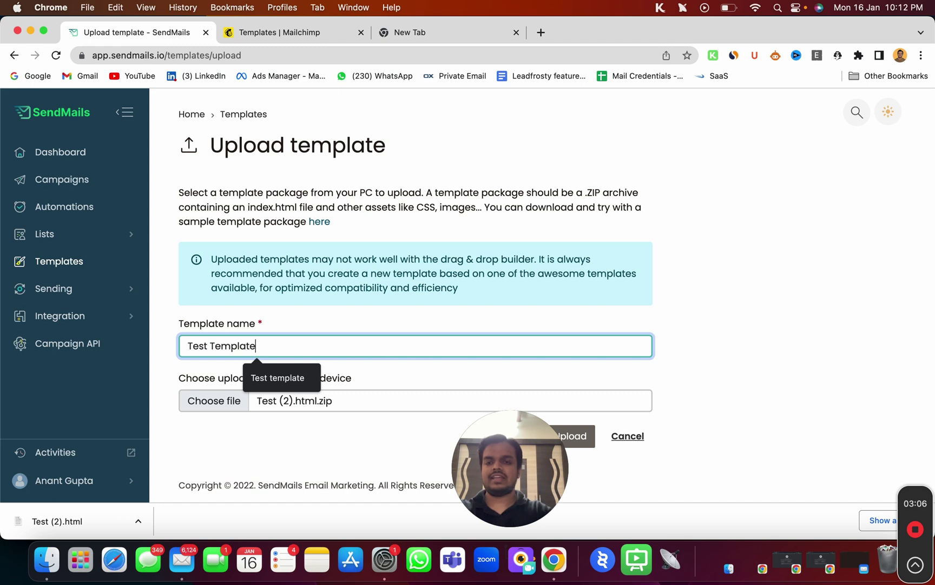
type(" Mailc")
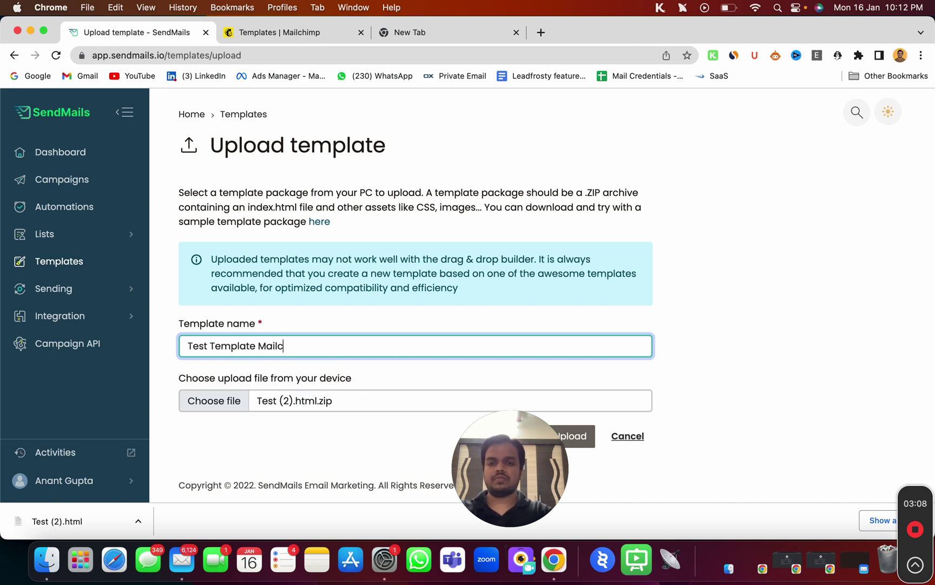
key("BackSpace")
type("Chimo")
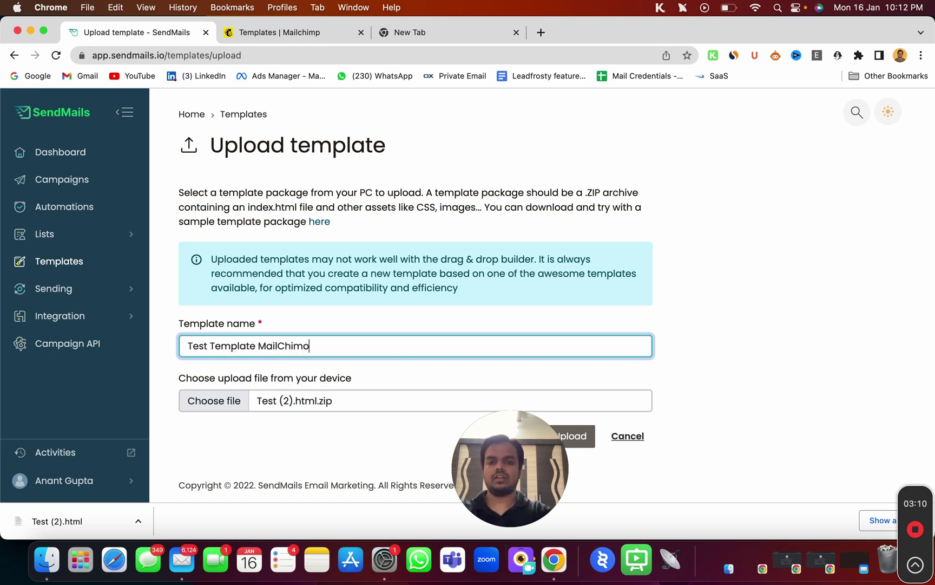
key("BackSpace")
type("p")
left_click_drag(432, 437, 577, 458)
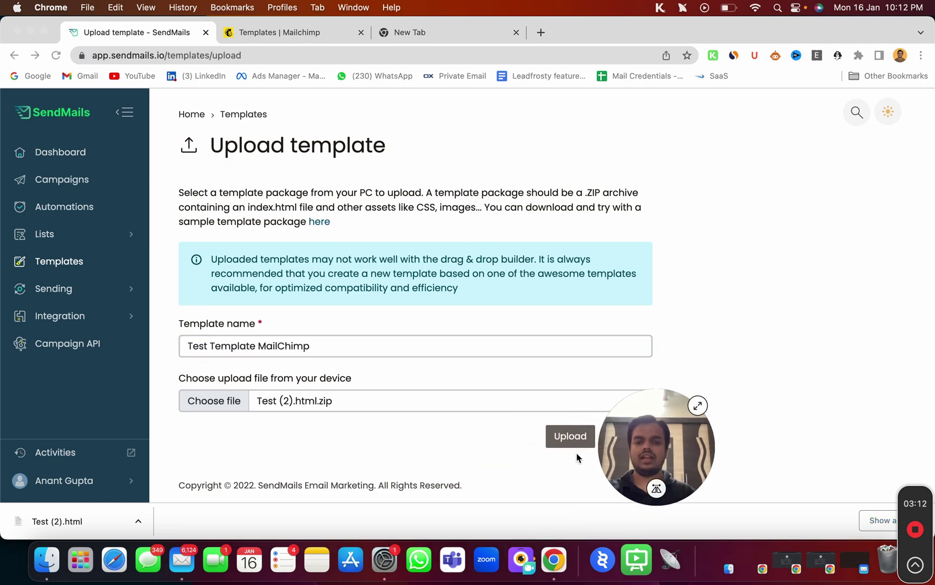
left_click(570, 441)
left_click(571, 440)
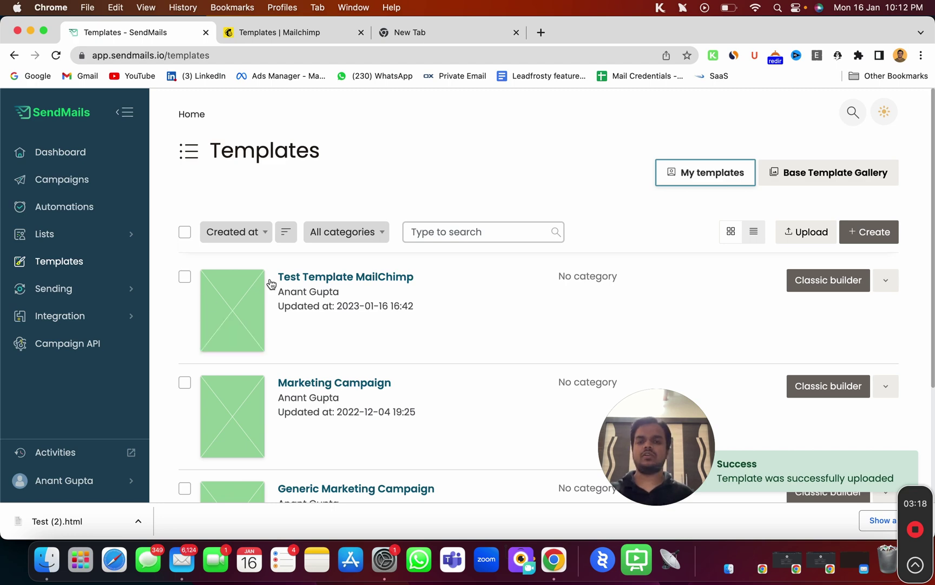
- Preview Test Template MailChimp and scroll down through the 50% off winter styles section to the footer
left_click(312, 276)
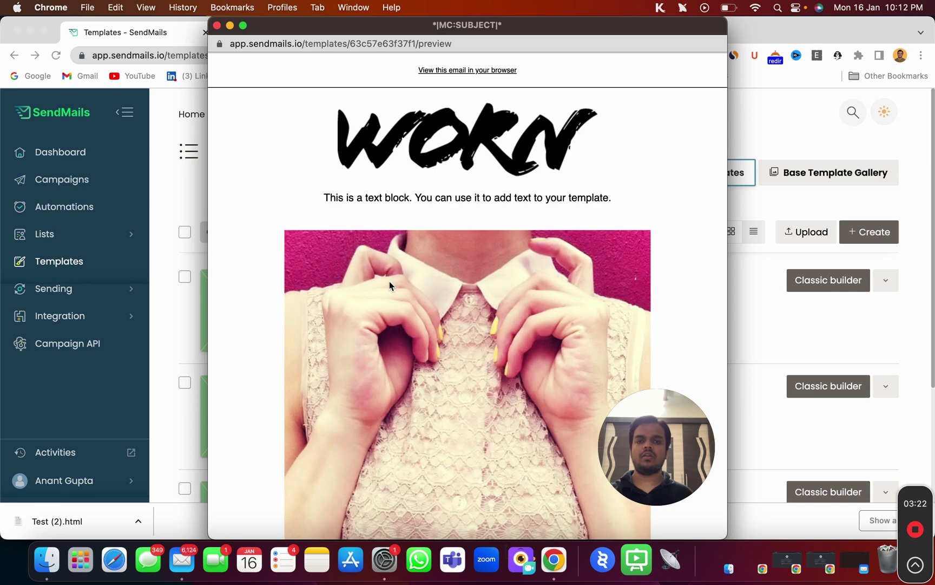
scroll(405, 331, "down", 10)
scroll(406, 334, "down", 5)
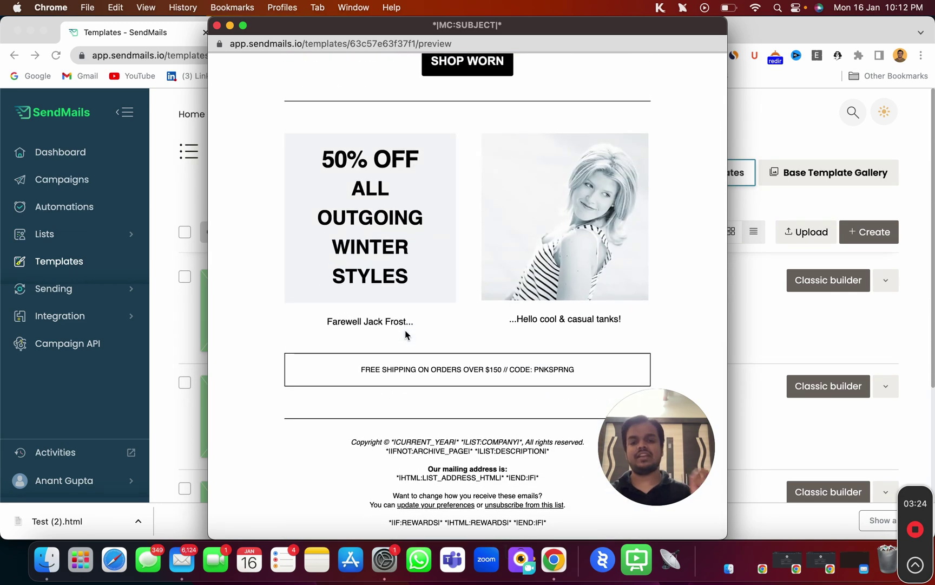